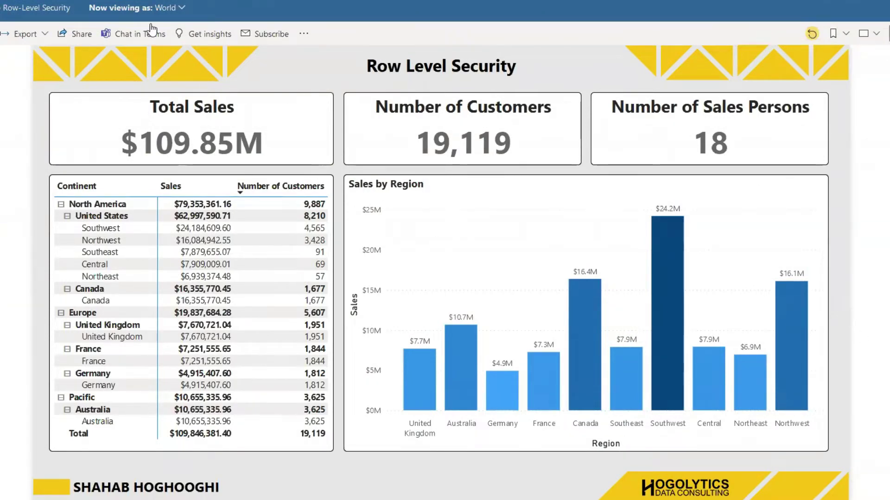
- View the report as the North America role, then as the Europe role
{"action": "left_click", "coordinate": [171, 8]}
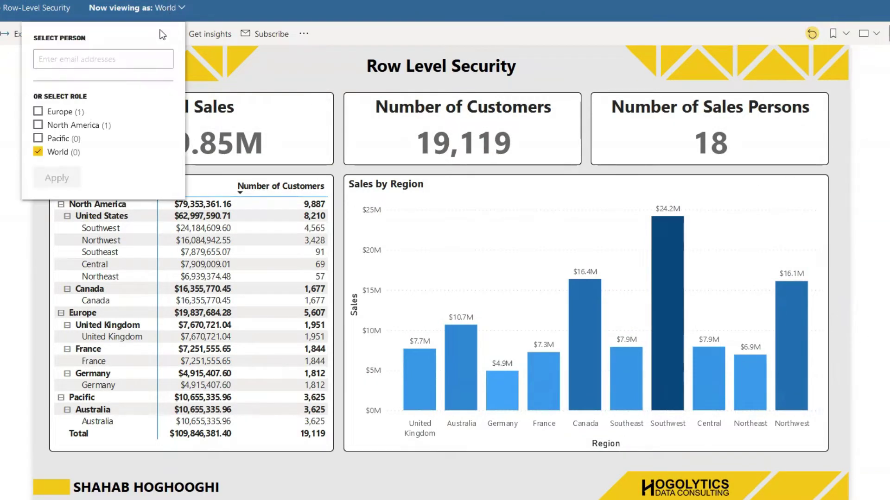
{"action": "left_click", "coordinate": [38, 125]}
{"action": "left_click", "coordinate": [63, 178]}
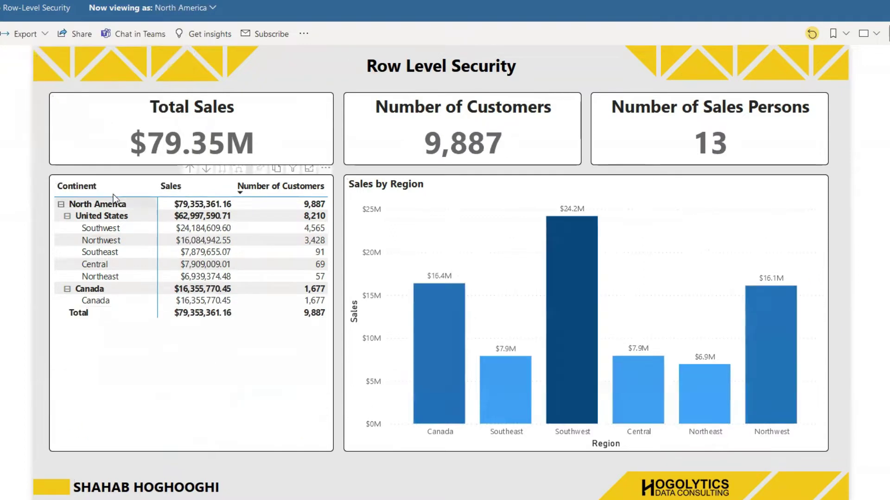
{"action": "mouse_move", "coordinate": [192, 129]}
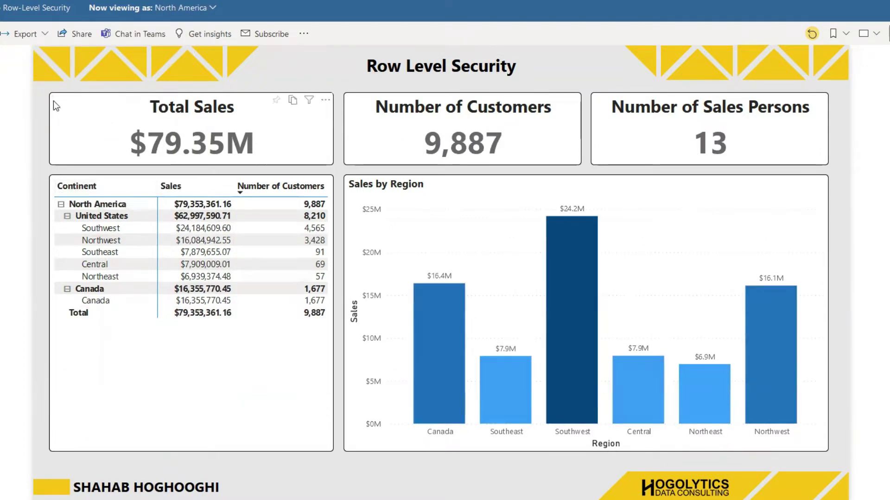
{"action": "left_click", "coordinate": [202, 9]}
{"action": "left_click", "coordinate": [69, 112]}
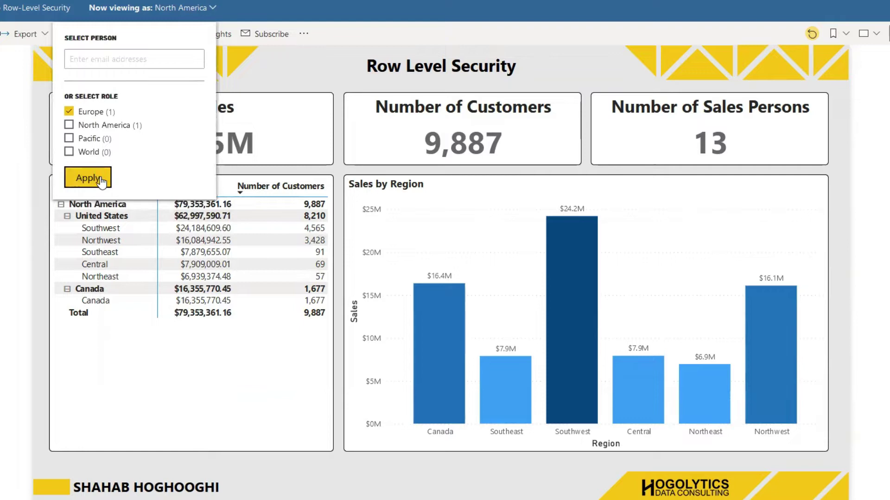
{"action": "left_click", "coordinate": [88, 177]}
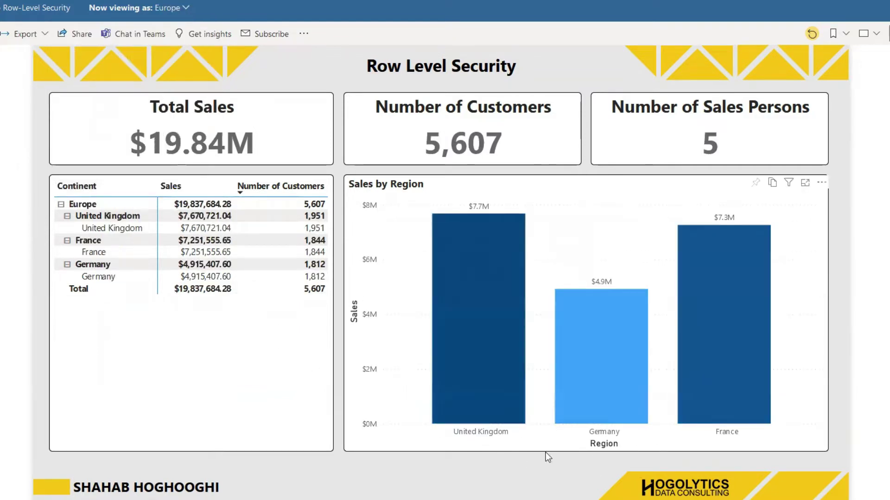
- View the report as the Pacific role, then return to the World view of all regions
{"action": "left_click", "coordinate": [172, 13]}
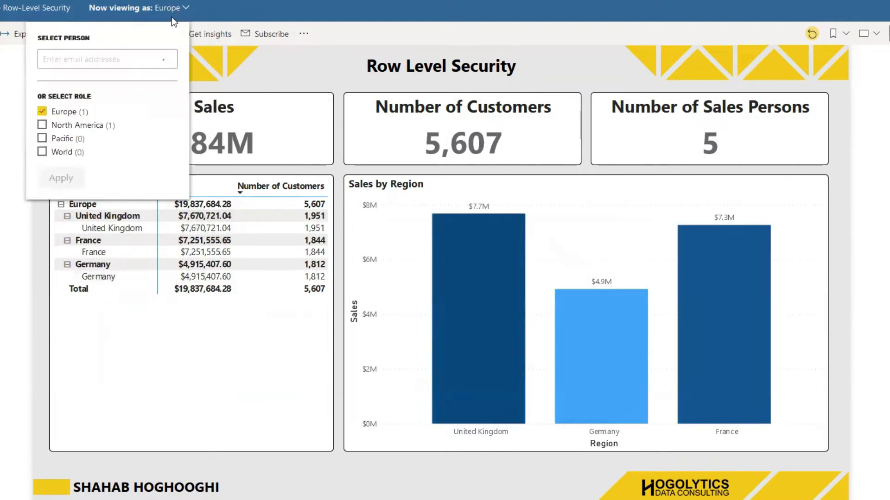
{"action": "left_click", "coordinate": [41, 138]}
{"action": "left_click", "coordinate": [61, 178]}
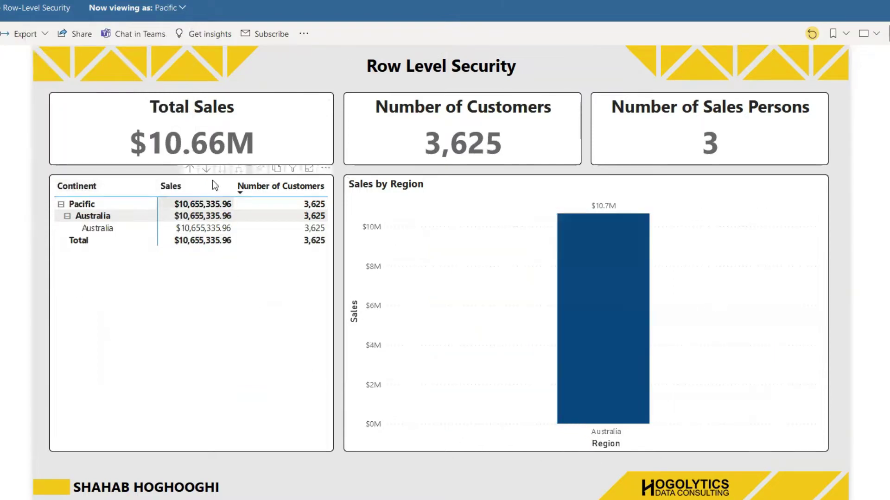
{"action": "left_click", "coordinate": [164, 10]}
{"action": "left_click", "coordinate": [38, 152]}
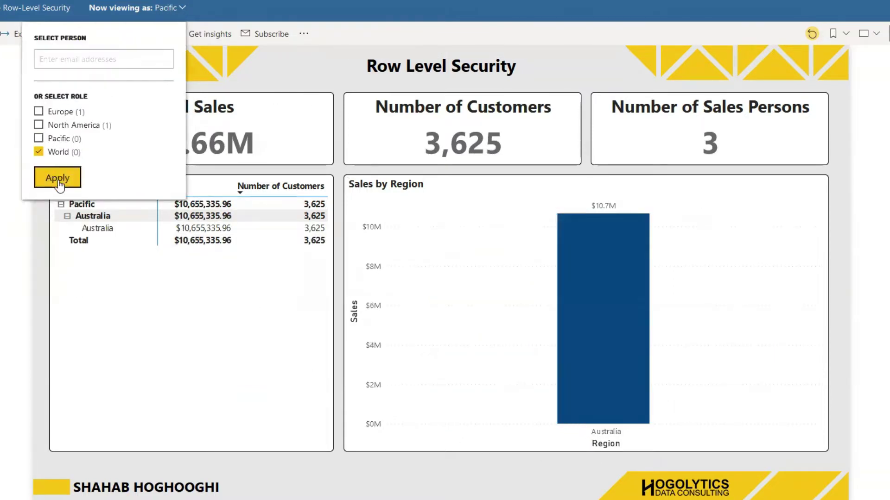
{"action": "left_click", "coordinate": [58, 179]}
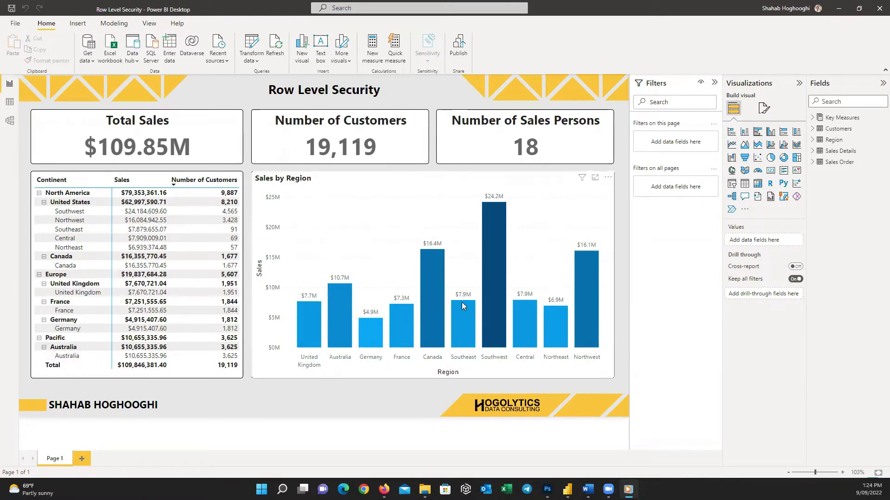
- Create a North America role in Manage roles and start a Region table filter
{"action": "left_click", "coordinate": [113, 25]}
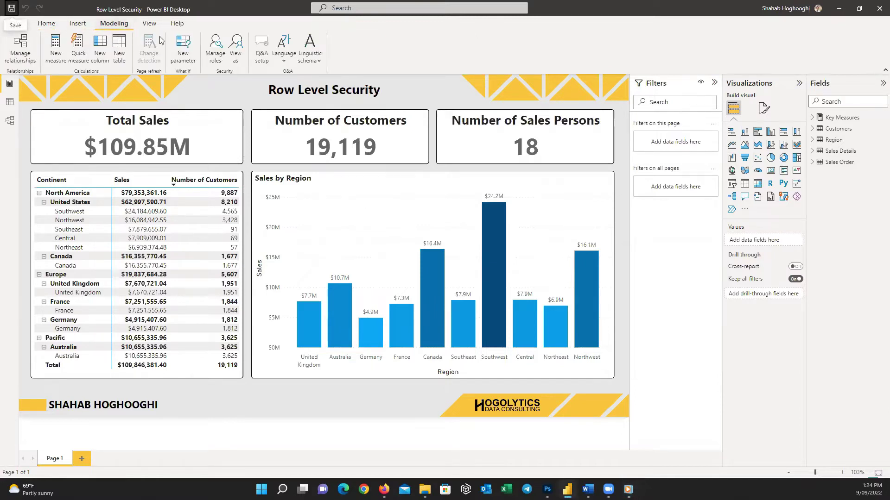
{"action": "left_click", "coordinate": [216, 61]}
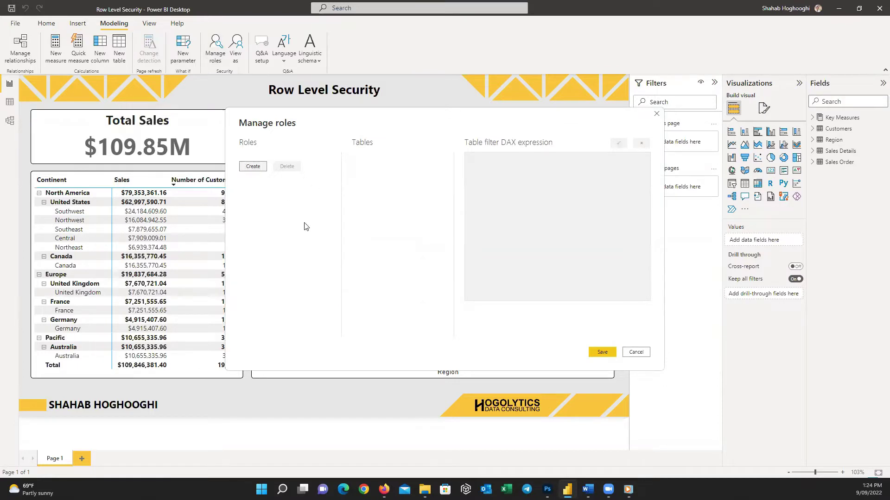
{"action": "left_click", "coordinate": [250, 168]}
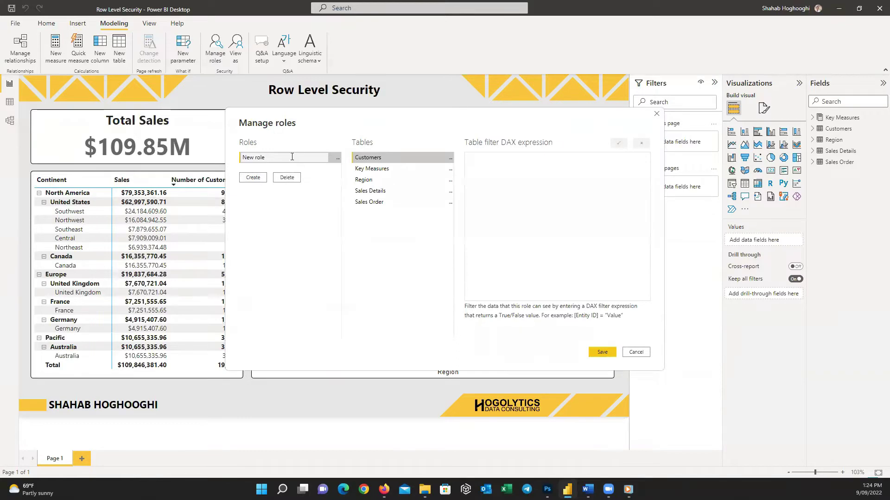
{"action": "type", "text": "North America"}
{"action": "left_click", "coordinate": [451, 182]}
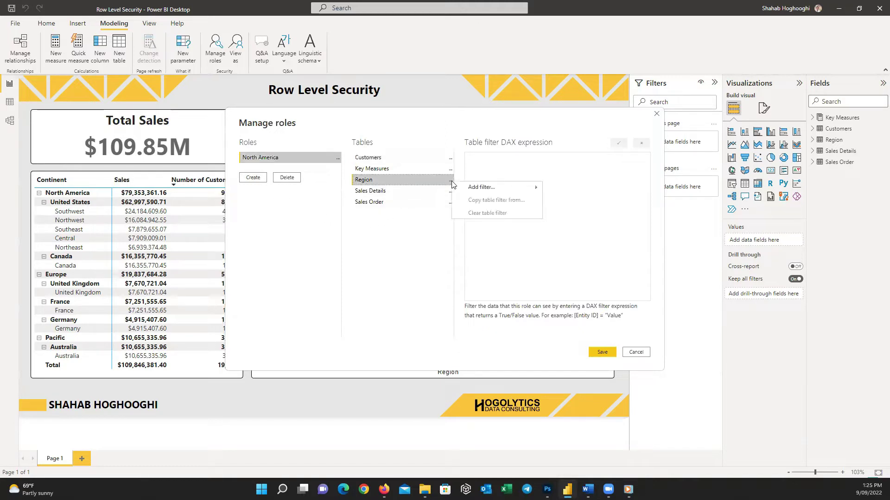
{"action": "mouse_move", "coordinate": [481, 187]}
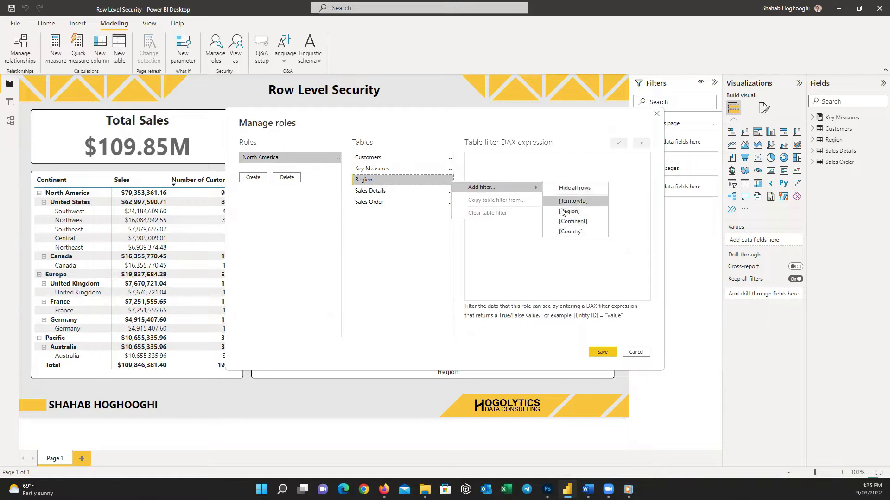
- Filter Region on [Country] and rewrite it to IN {"United States", "Canada"}
{"action": "left_click", "coordinate": [554, 234]}
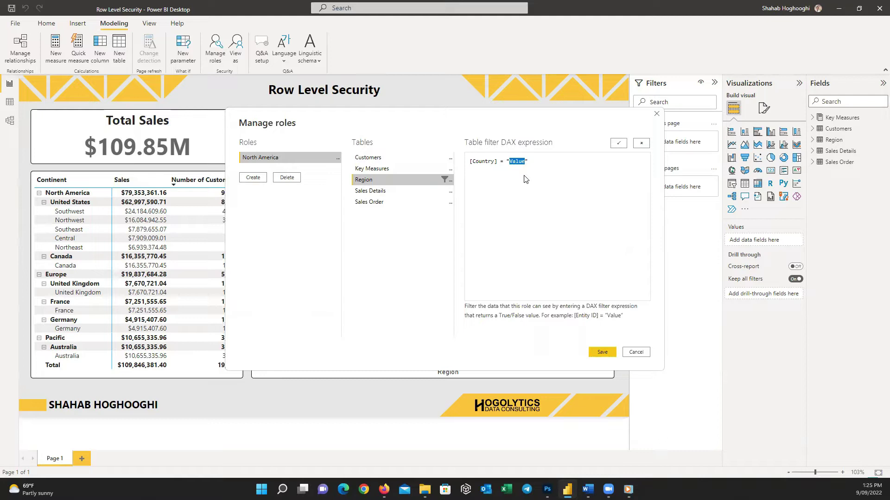
{"action": "type", "text": "Un"}
{"action": "type", "text": "\""}
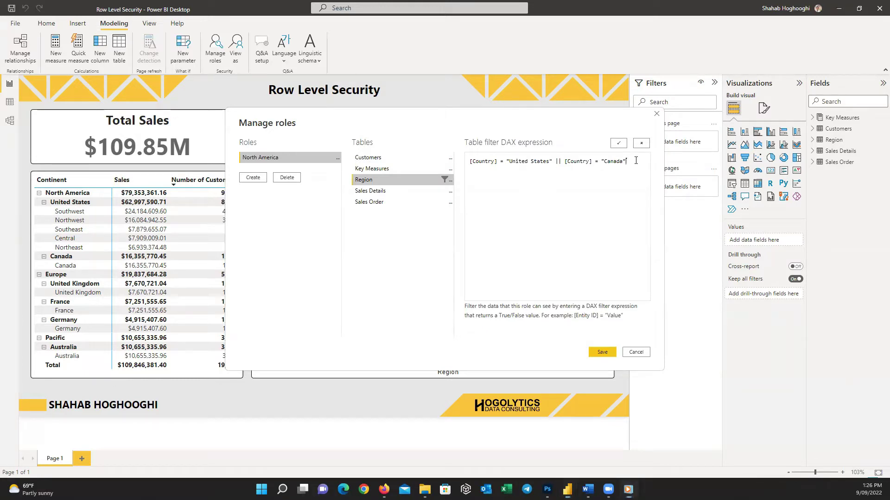
{"action": "left_click_drag", "start_coordinate": [636, 160], "coordinate": [502, 162]}
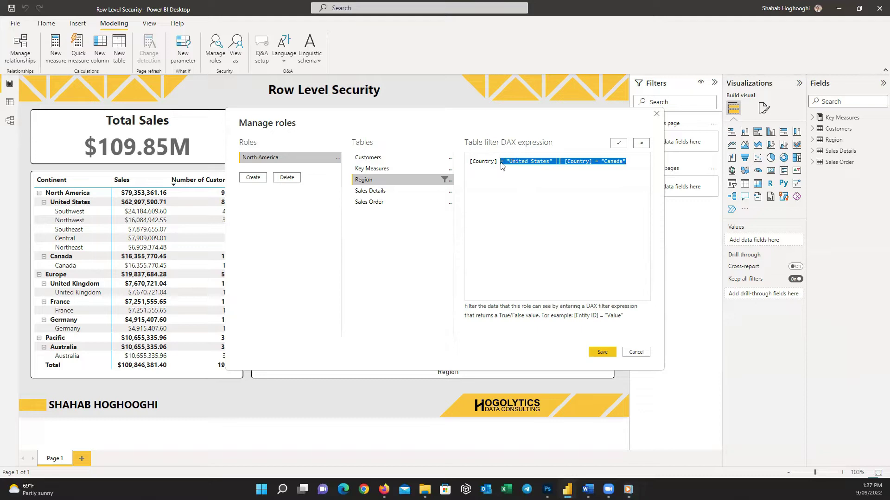
{"action": "type", "text": "IN"}
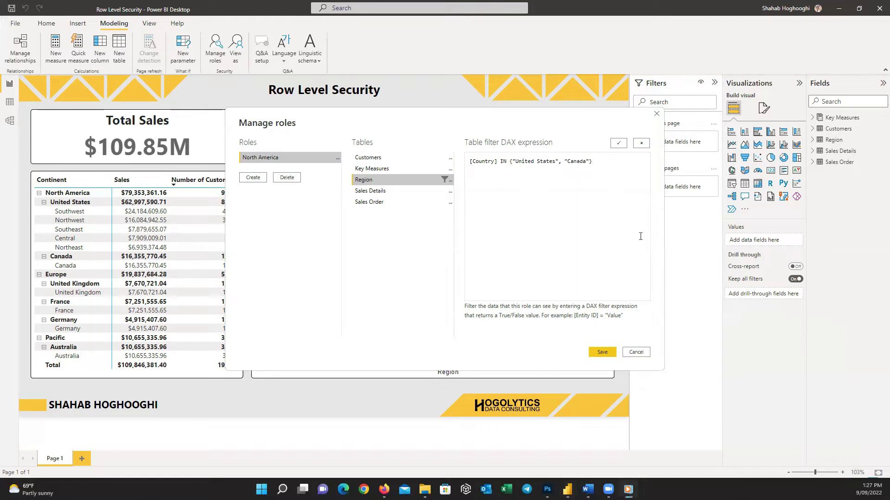
- Replace the Region filter with [Continent] = "North America"
{"action": "left_click_drag", "start_coordinate": [593, 162], "coordinate": [465, 163]}
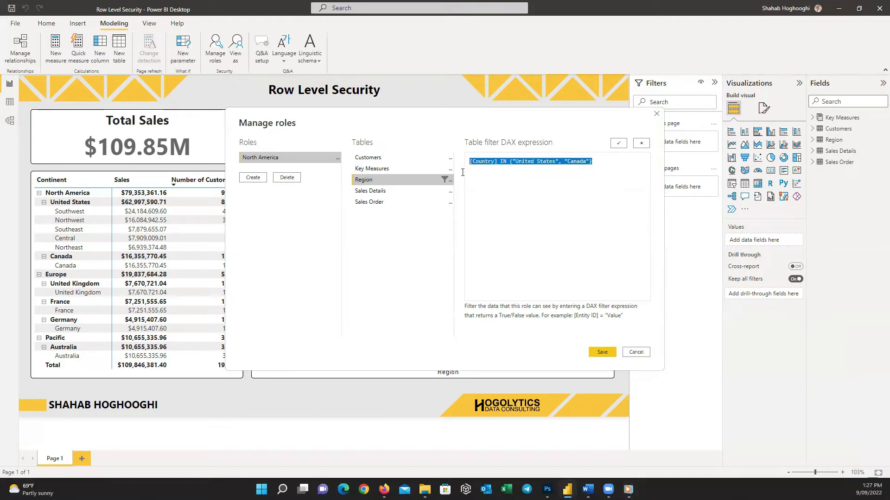
{"action": "type", "text": "["}
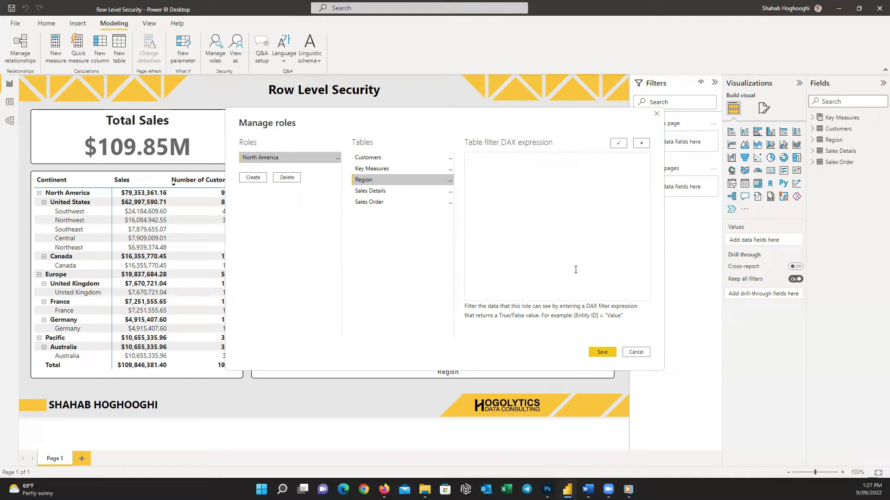
{"action": "left_click", "coordinate": [450, 182]}
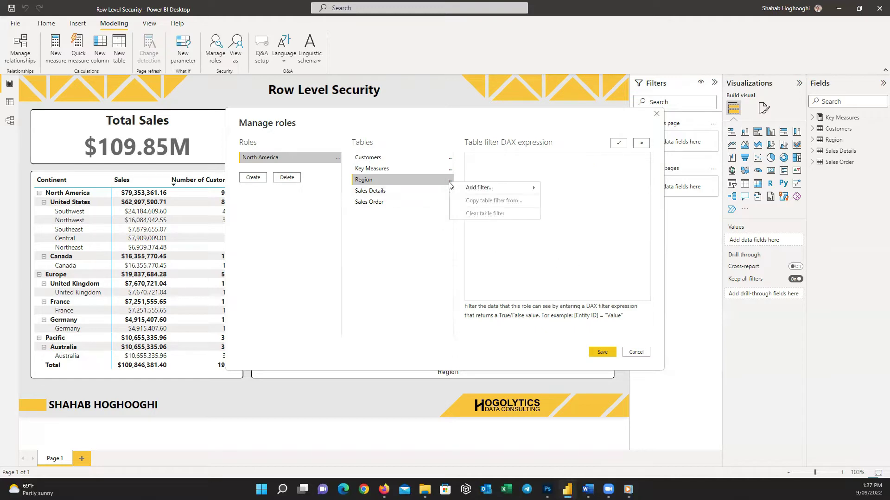
{"action": "mouse_move", "coordinate": [479, 188]}
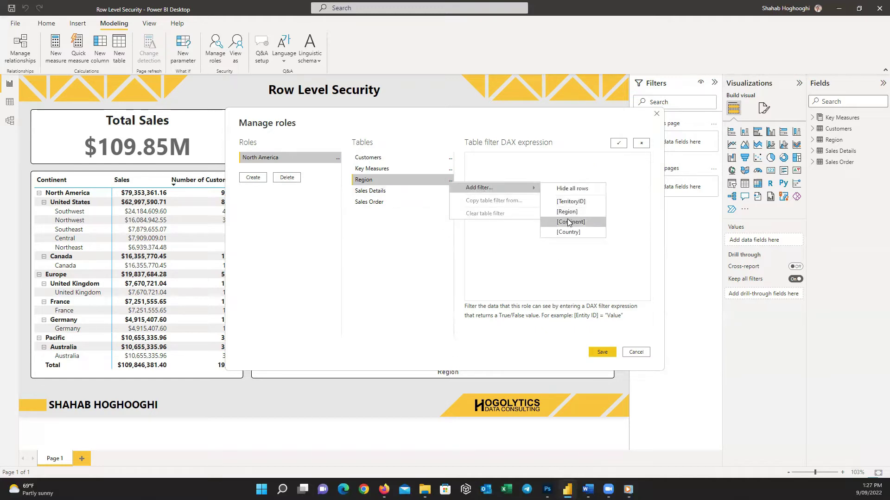
{"action": "left_click", "coordinate": [569, 223]}
{"action": "left_click_drag", "start_coordinate": [532, 162], "coordinate": [519, 162]}
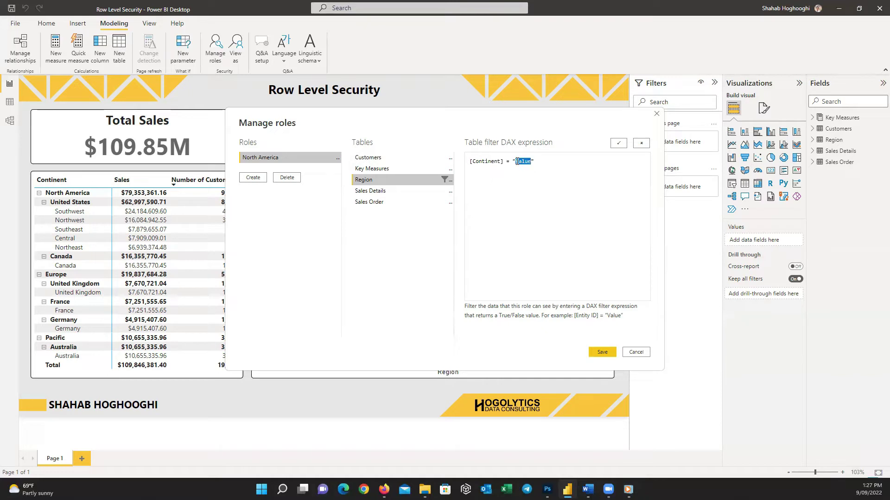
{"action": "type", "text": "North Americ"}
- Create a Europe role with a Continent filter on the Region table
{"action": "left_click", "coordinate": [253, 177]}
{"action": "type", "text": "Europe"}
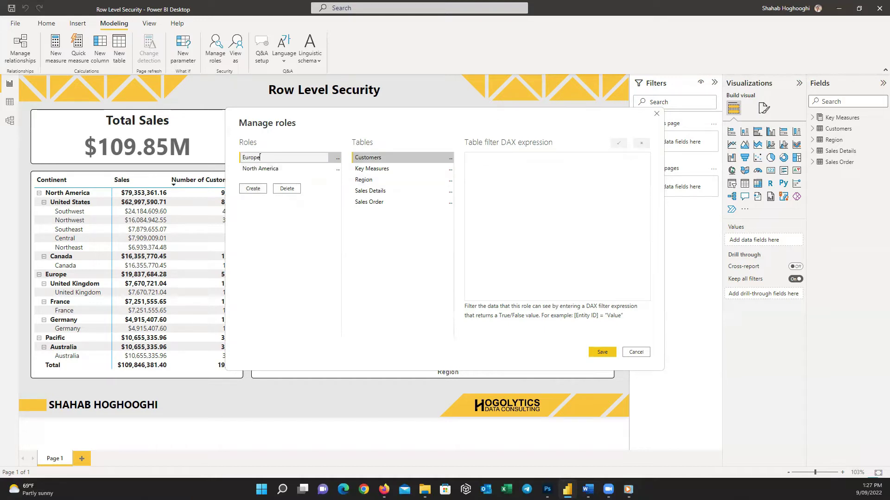
{"action": "left_click", "coordinate": [449, 180]}
{"action": "left_click", "coordinate": [566, 232]}
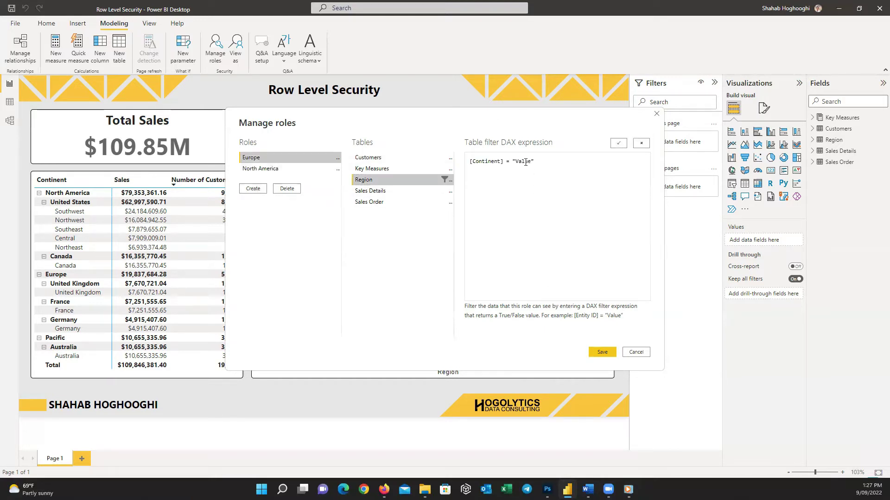
{"action": "double_click", "coordinate": [523, 162]}
{"action": "type", "text": "Europe"}
- Create a Pacific role filtering [Continent] = "Pacific" and save all roles
{"action": "left_click", "coordinate": [253, 188]}
{"action": "type", "text": "Pacific"}
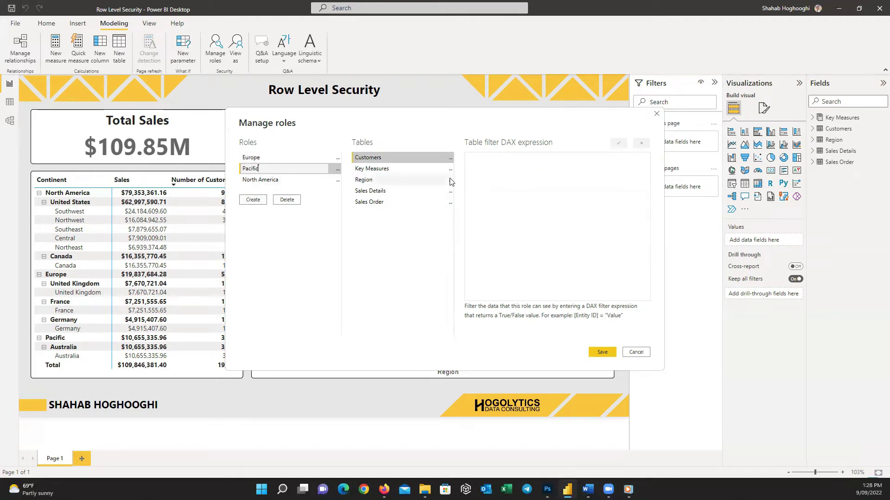
{"action": "left_click", "coordinate": [450, 179]}
{"action": "left_click", "coordinate": [566, 228]}
{"action": "double_click", "coordinate": [524, 161]}
{"action": "type", "text": "Paci"}
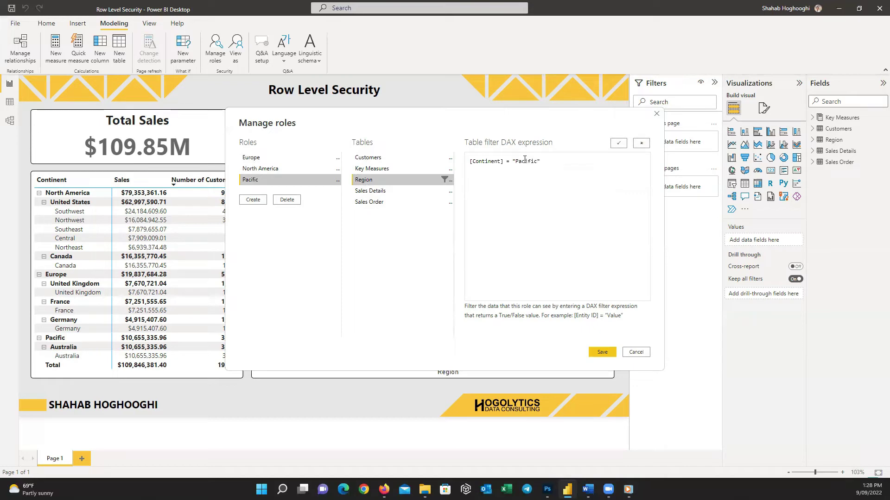
{"action": "left_click", "coordinate": [599, 353]}
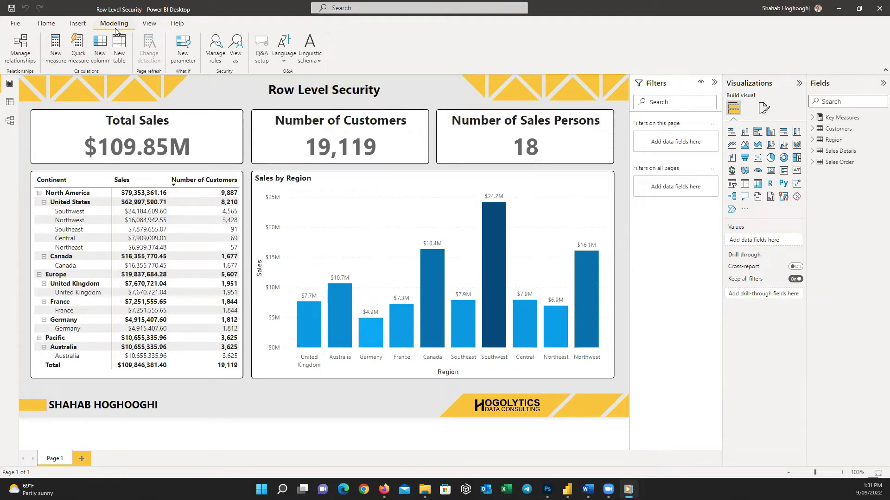
{"action": "left_click", "coordinate": [236, 54]}
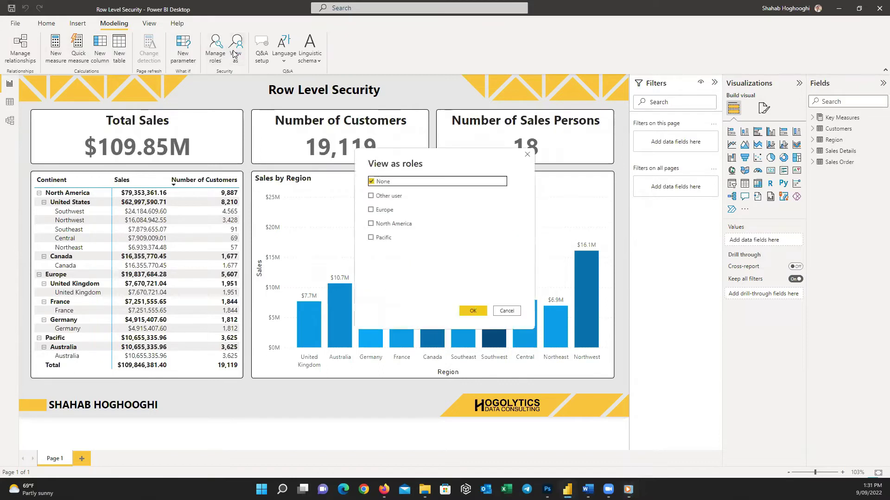
{"action": "left_click", "coordinate": [371, 223]}
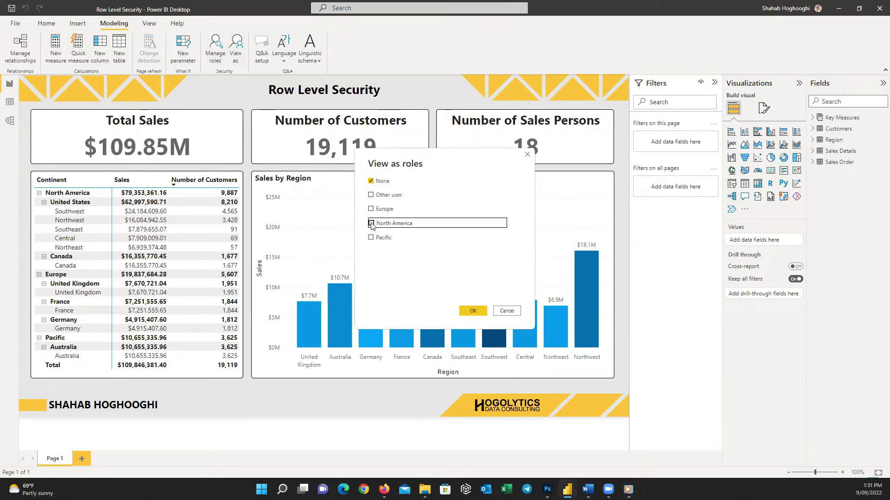
{"action": "left_click", "coordinate": [468, 312]}
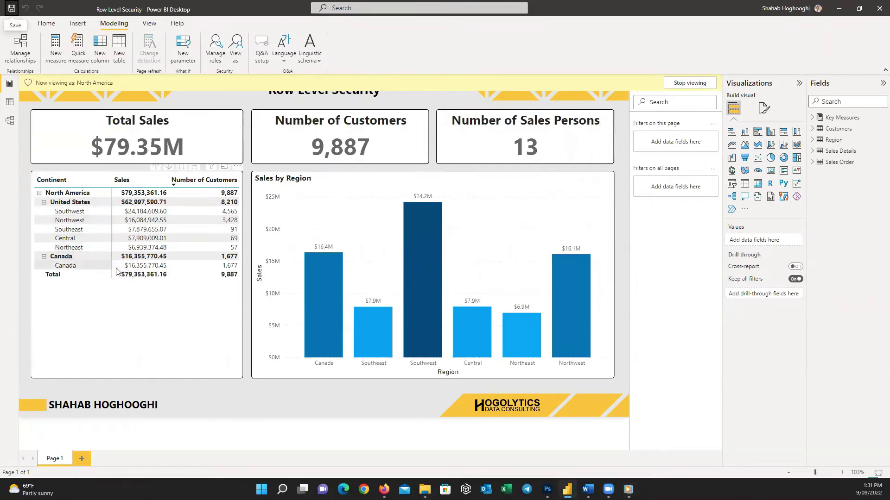
{"action": "left_click", "coordinate": [237, 56]}
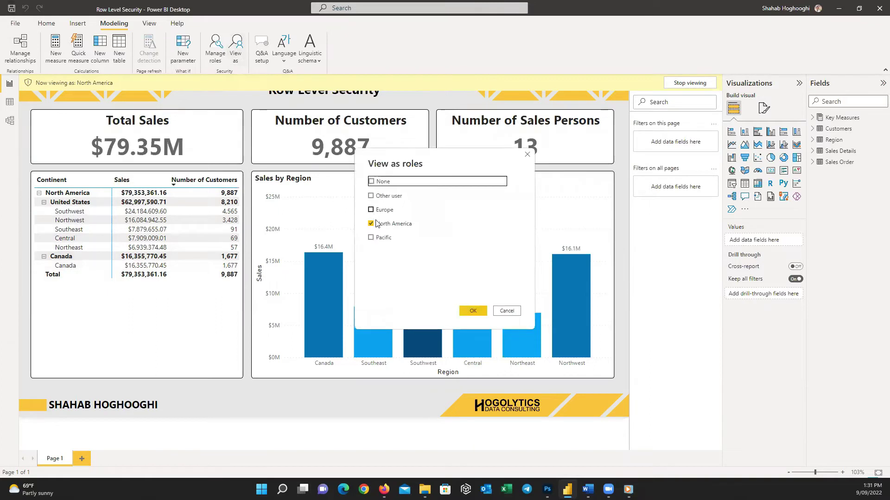
{"action": "left_click", "coordinate": [371, 223]}
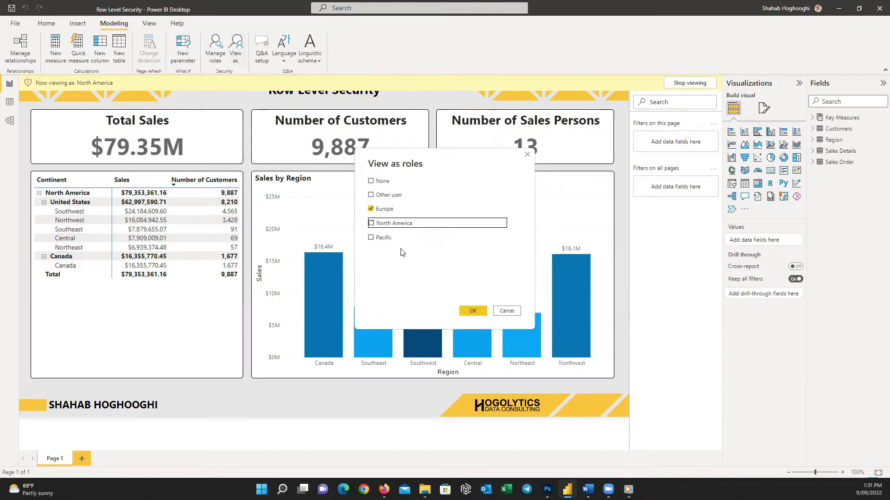
{"action": "left_click", "coordinate": [471, 312]}
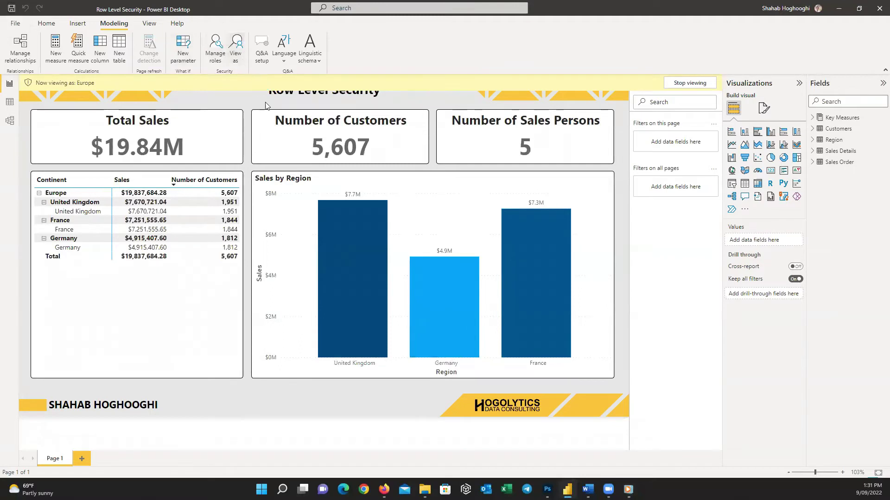
{"action": "left_click", "coordinate": [236, 49]}
{"action": "left_click", "coordinate": [370, 236]}
{"action": "left_click", "coordinate": [371, 208]}
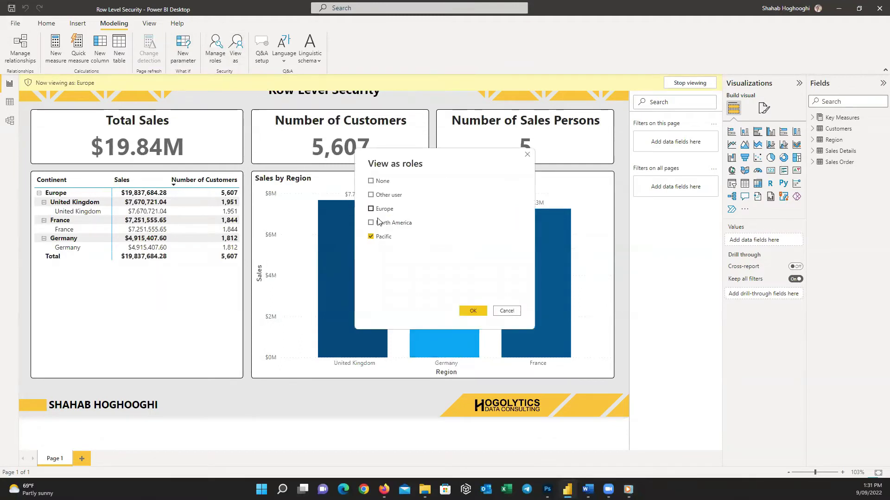
{"action": "left_click", "coordinate": [467, 312]}
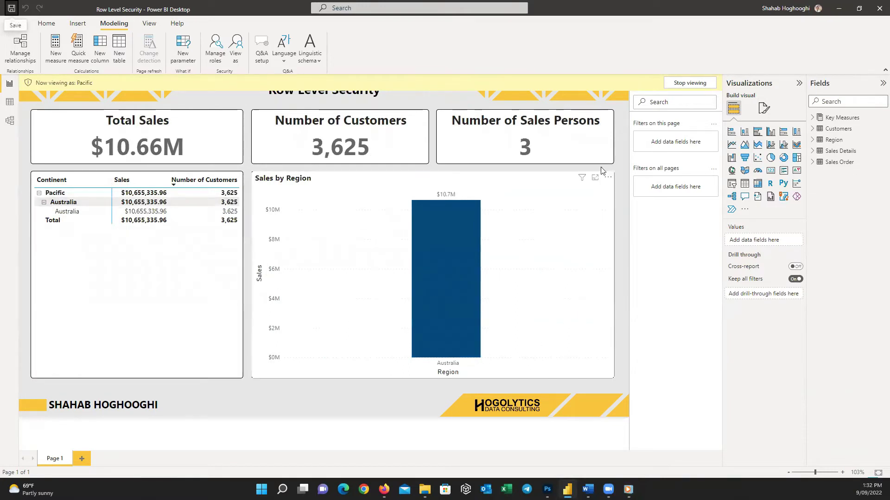
{"action": "left_click", "coordinate": [688, 84]}
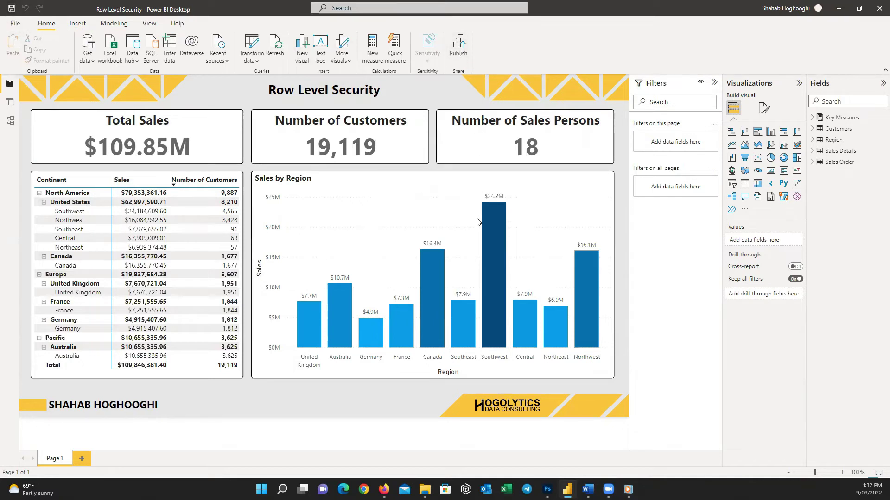
- Publish Row Level Security.pbix to My workspace and dismiss the success message
{"action": "double_click", "coordinate": [426, 223]}
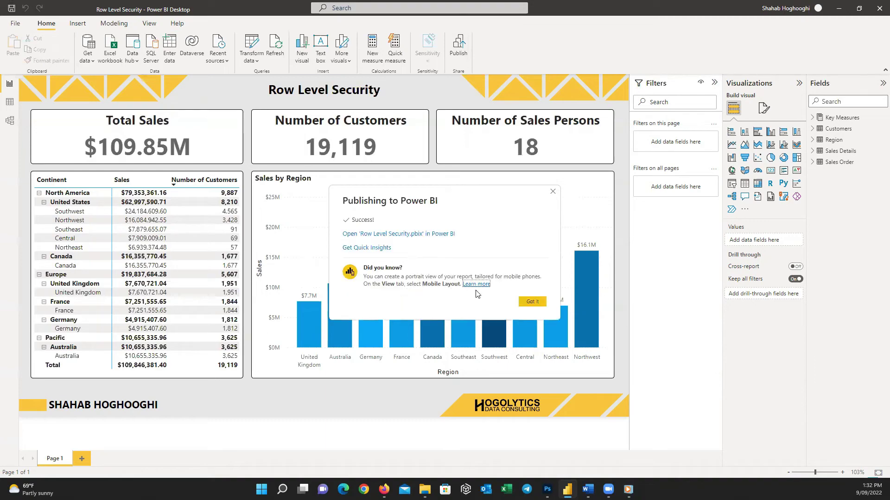
{"action": "left_click", "coordinate": [529, 302]}
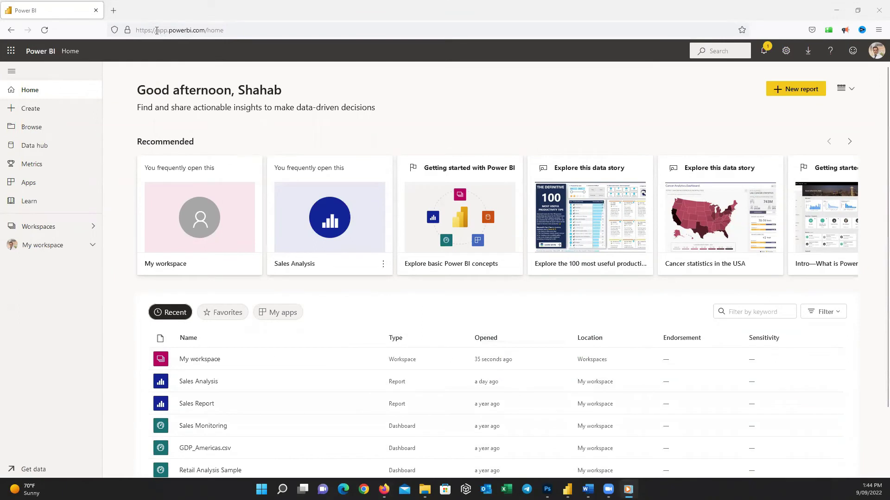
- Reload app.powerbi.com, go to My workspace, and open the Row Level Security dataset's options
{"action": "left_click_drag", "start_coordinate": [157, 30], "coordinate": [205, 39]}
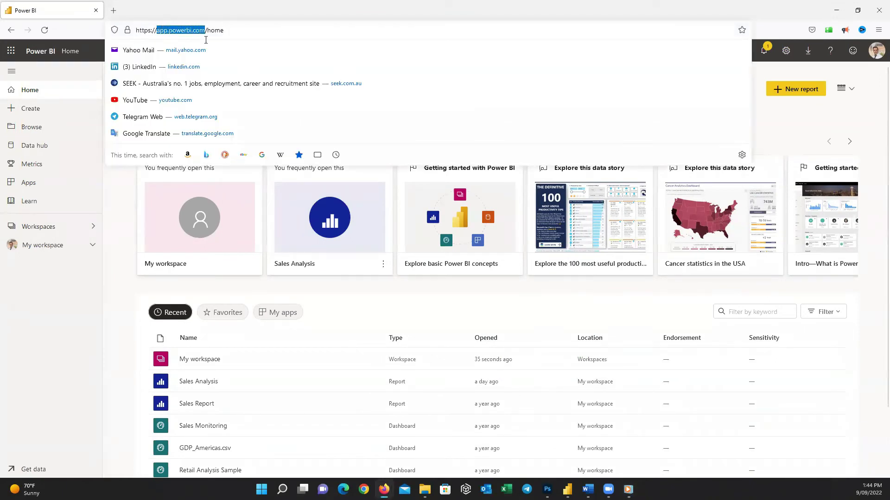
{"action": "left_click", "coordinate": [262, 32]}
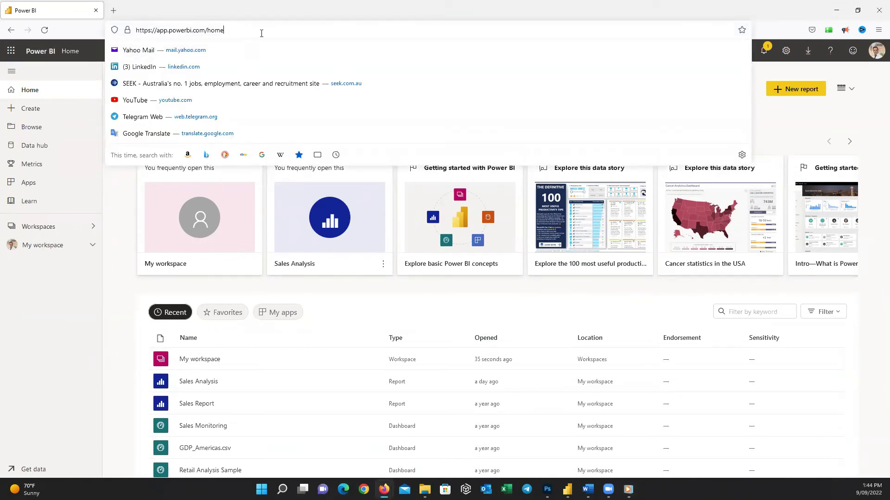
{"action": "key", "text": "Return"}
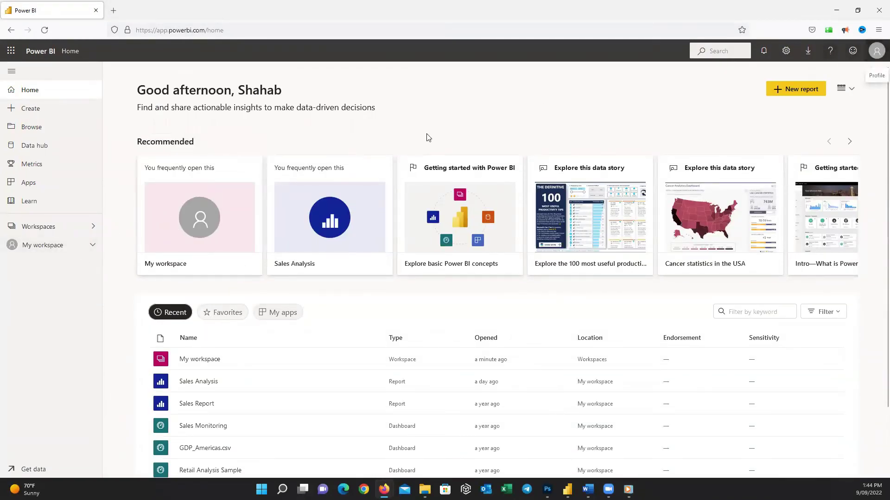
{"action": "left_click", "coordinate": [56, 245]}
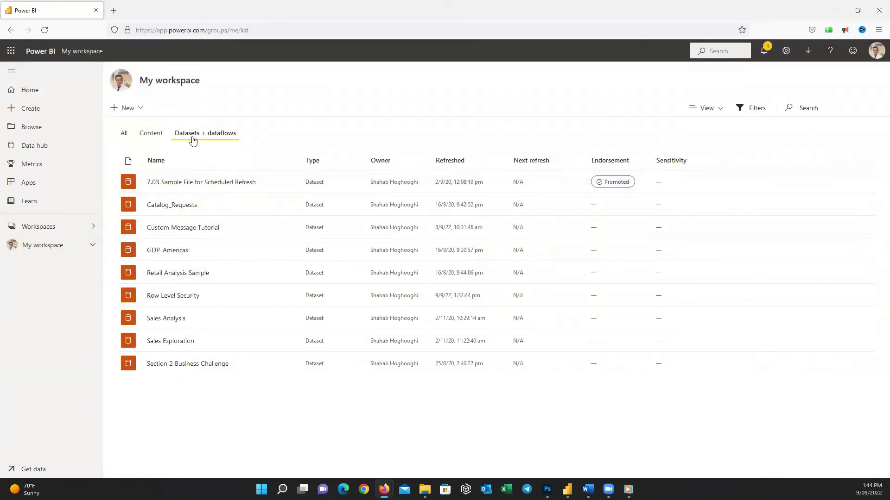
{"action": "mouse_move", "coordinate": [174, 296]}
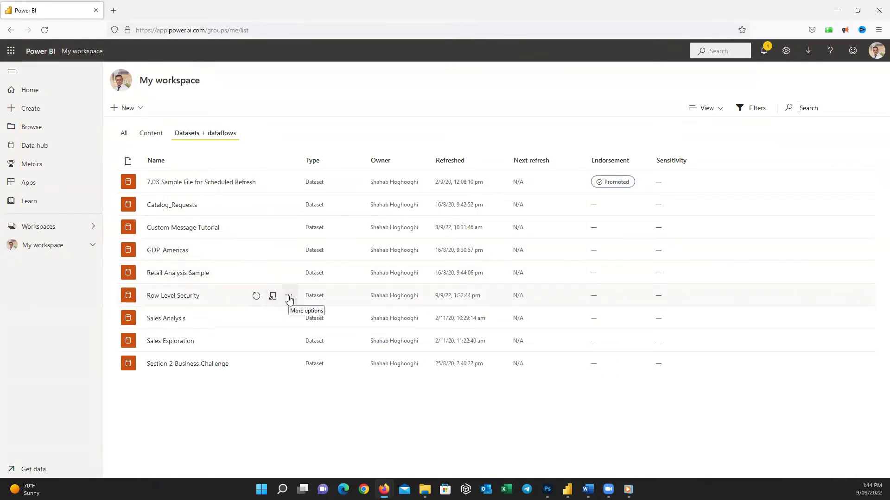
{"action": "left_click", "coordinate": [289, 296]}
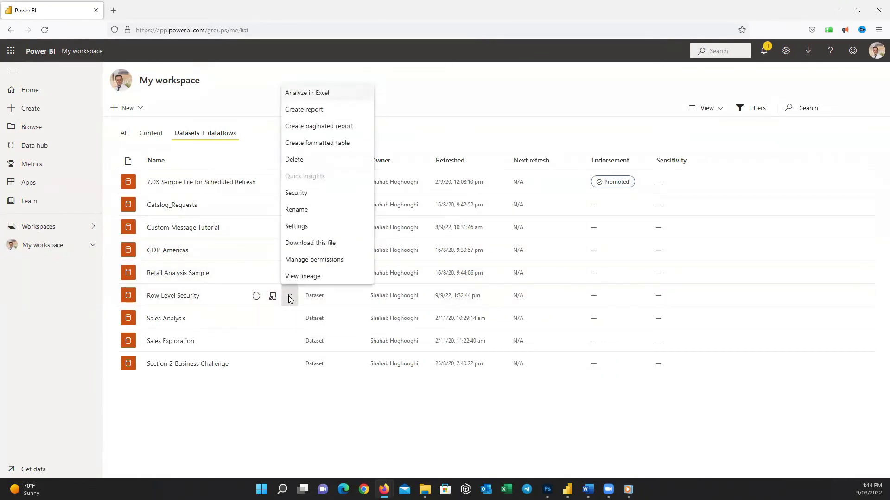
- In the dataset's Security settings, add a member to North America and save
{"action": "left_click", "coordinate": [310, 195]}
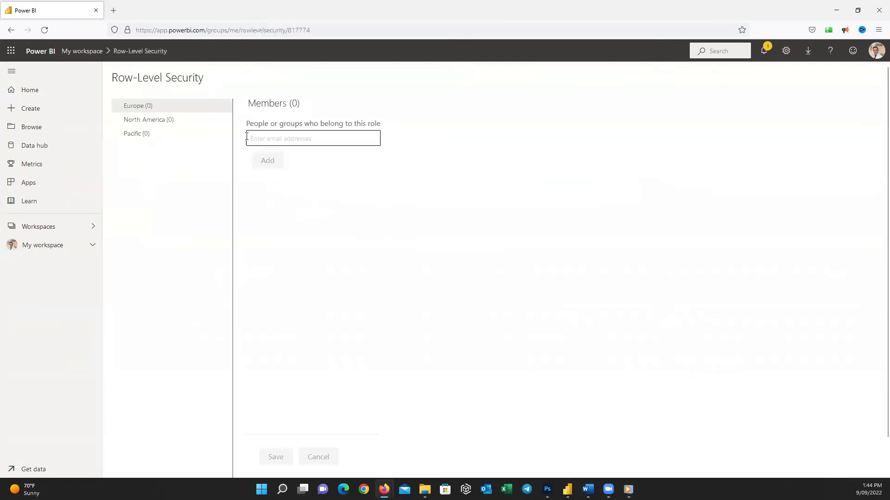
{"action": "mouse_move", "coordinate": [149, 120]}
{"action": "left_click", "coordinate": [186, 125]}
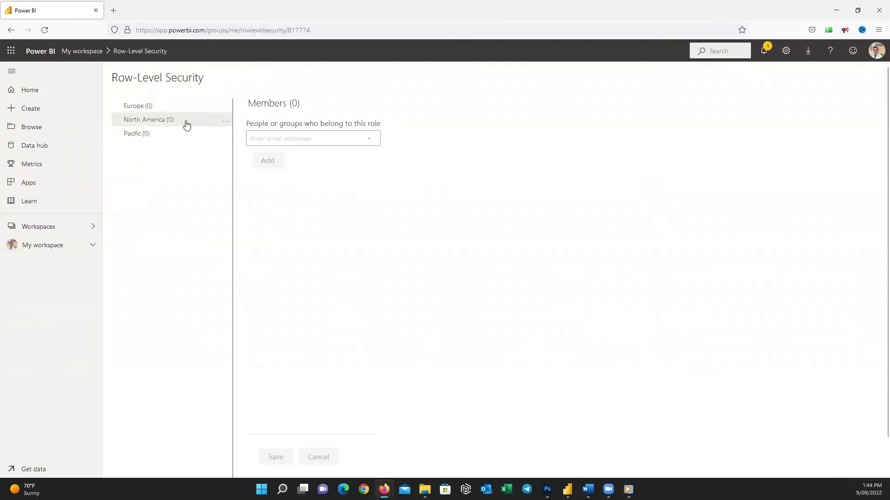
{"action": "left_click", "coordinate": [294, 140]}
{"action": "type", "text": "sh"}
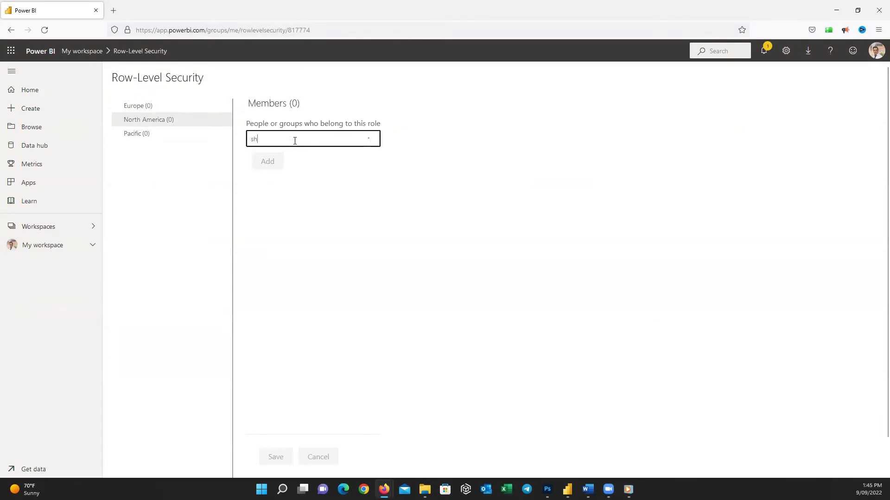
{"action": "type", "text": "ahab hoghooghi"}
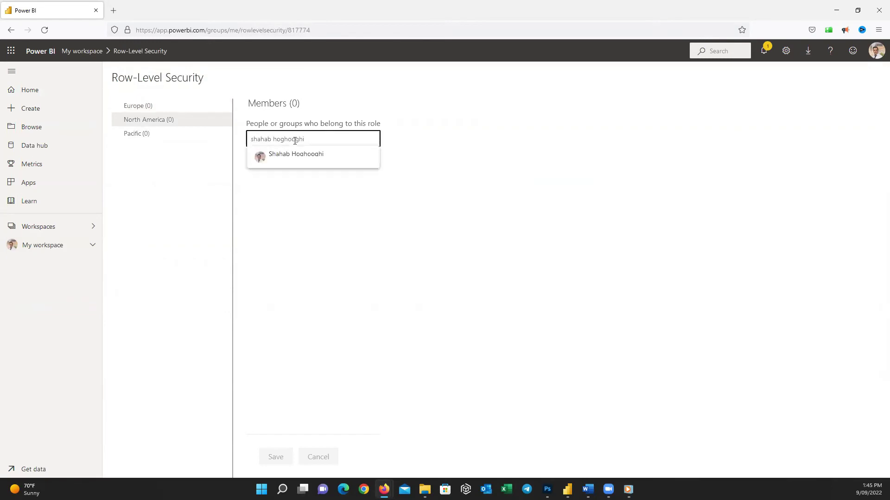
{"action": "key", "text": "Return"}
{"action": "left_click", "coordinate": [268, 176]}
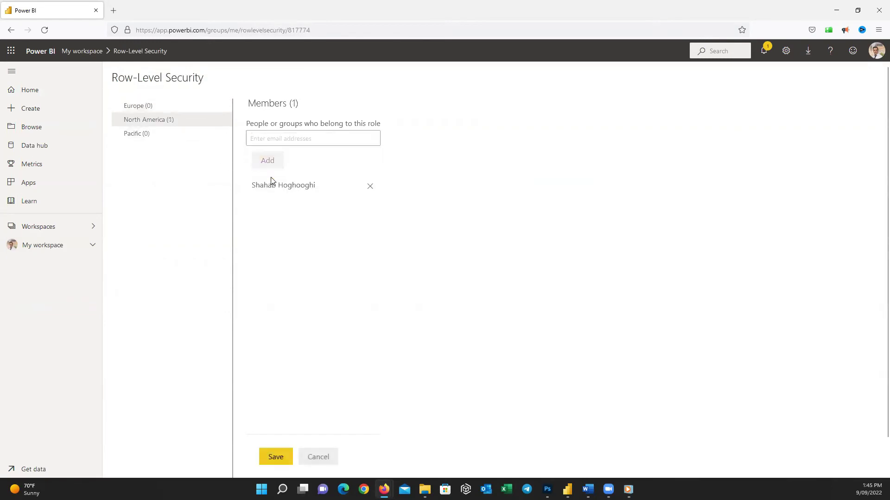
{"action": "left_click", "coordinate": [276, 457]}
- Add a second member to the Europe role and save
{"action": "left_click", "coordinate": [137, 105]}
{"action": "left_click", "coordinate": [304, 138]}
{"action": "type", "text": "Behnam"}
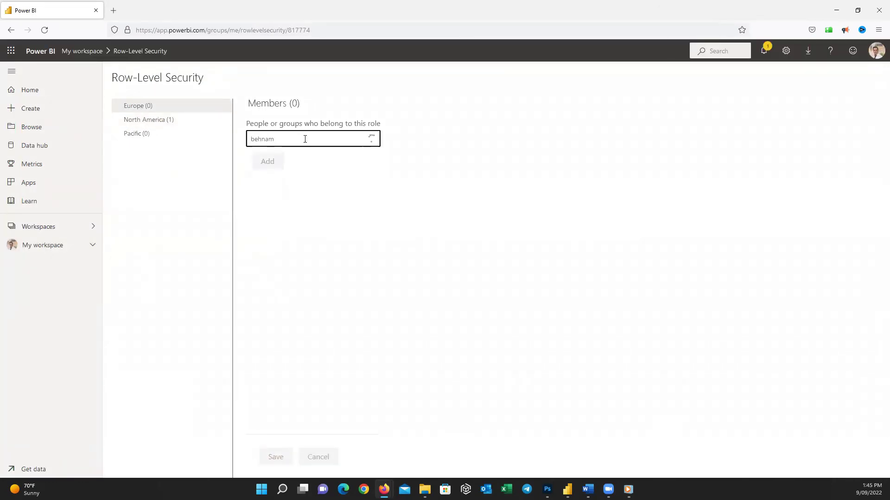
{"action": "key", "text": "Return"}
{"action": "left_click", "coordinate": [269, 176]}
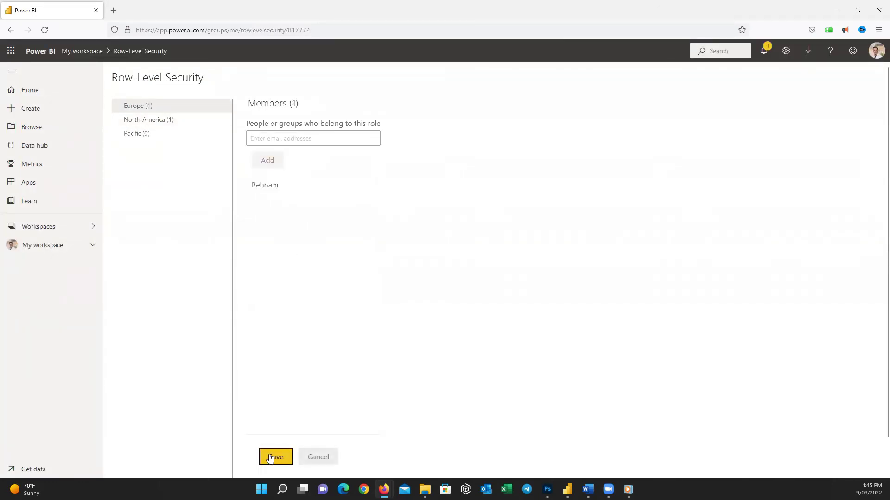
{"action": "left_click", "coordinate": [274, 457]}
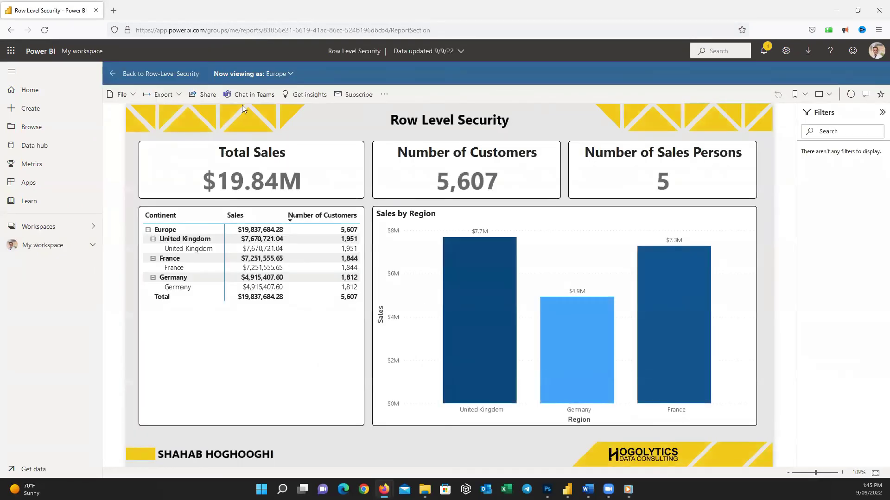
- Switch the Now viewing as preview from Europe to North America
{"action": "left_click", "coordinate": [283, 72]}
{"action": "left_click", "coordinate": [203, 168]}
{"action": "left_click", "coordinate": [177, 156]}
{"action": "left_click", "coordinate": [191, 198]}
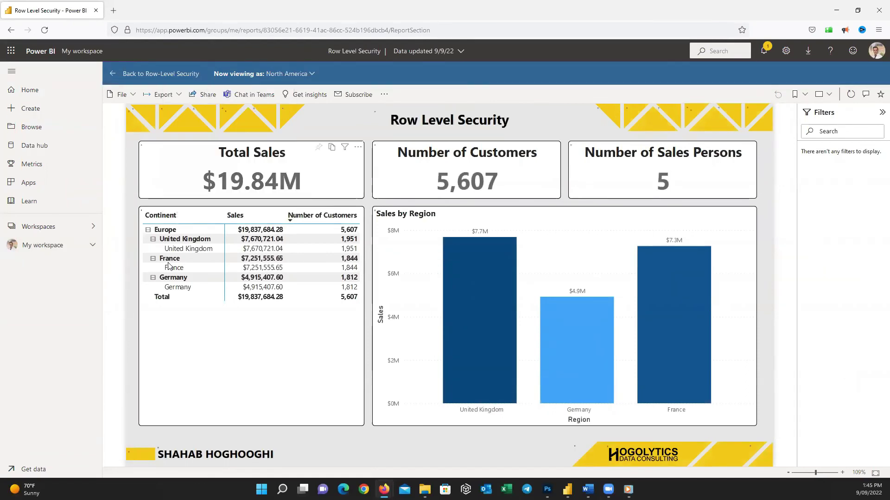